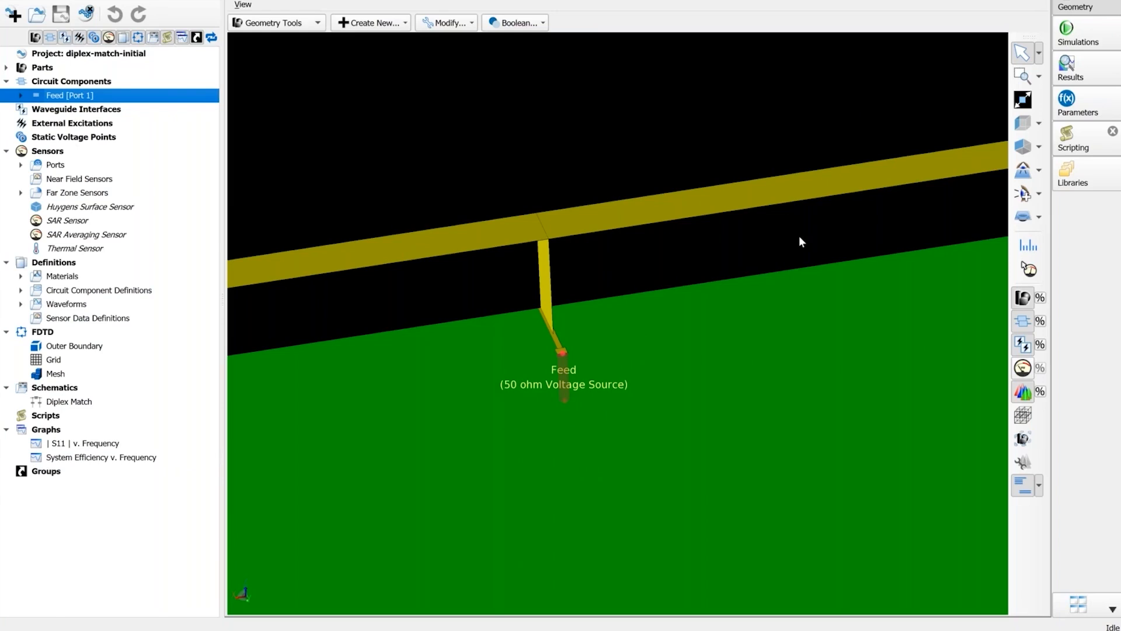
# Review the run summary of the completed FDTD simulation, and close the simulations window.
pyautogui.click(800, 240)
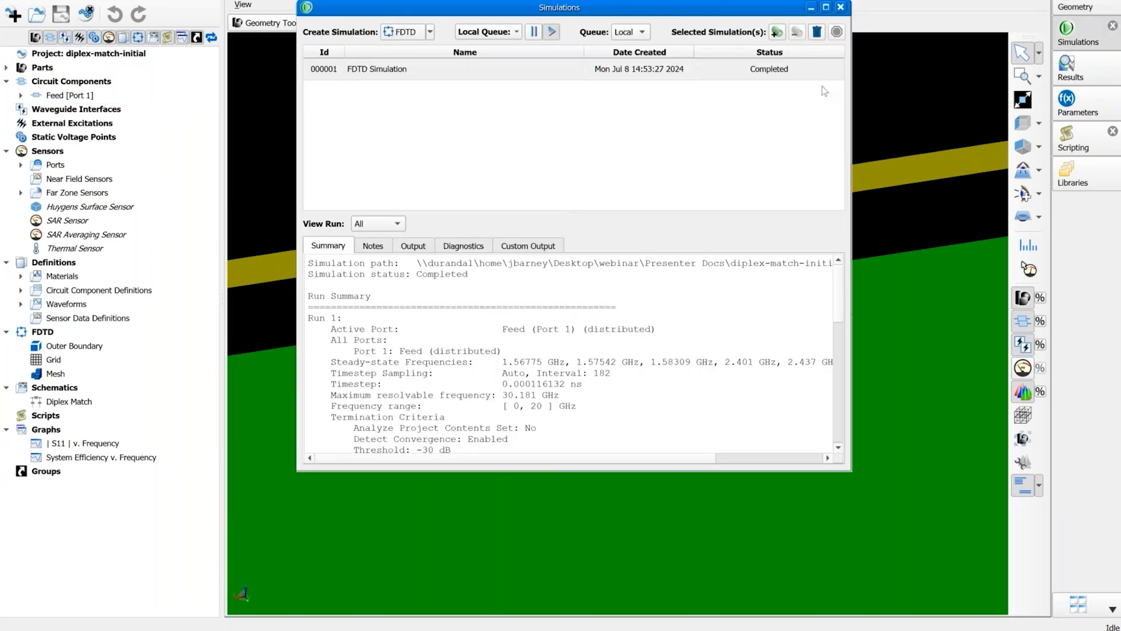
pyautogui.click(814, 74)
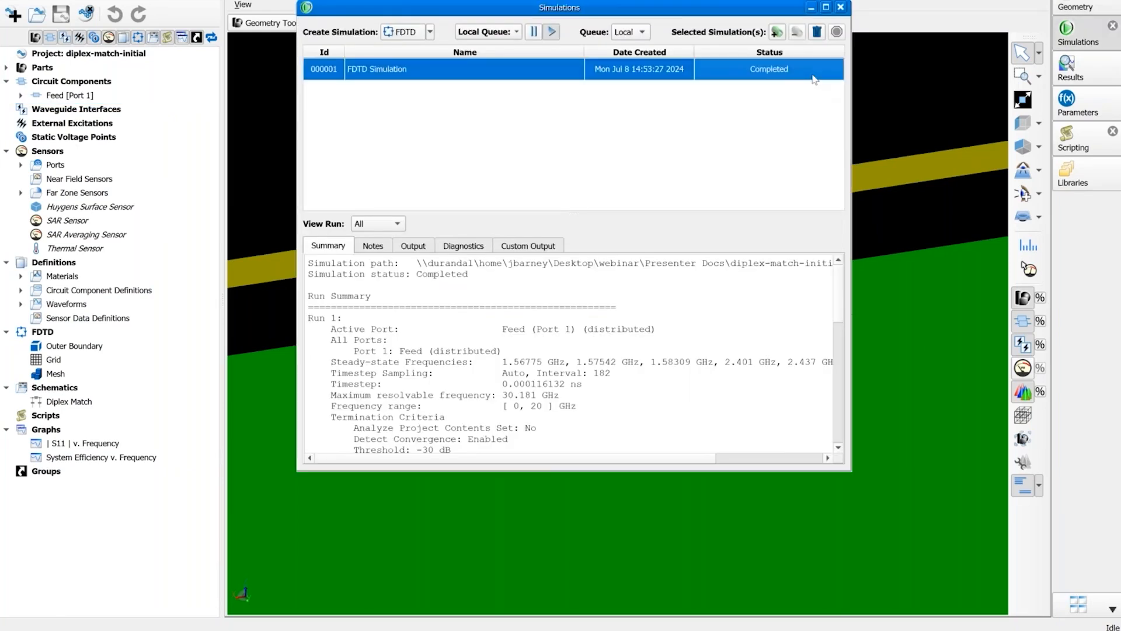
pyautogui.click(841, 8)
# Open the Diplex Match schematic and inspect the individual curves of the |S11| v. Frequency graph.
pyautogui.doubleClick(108, 403)
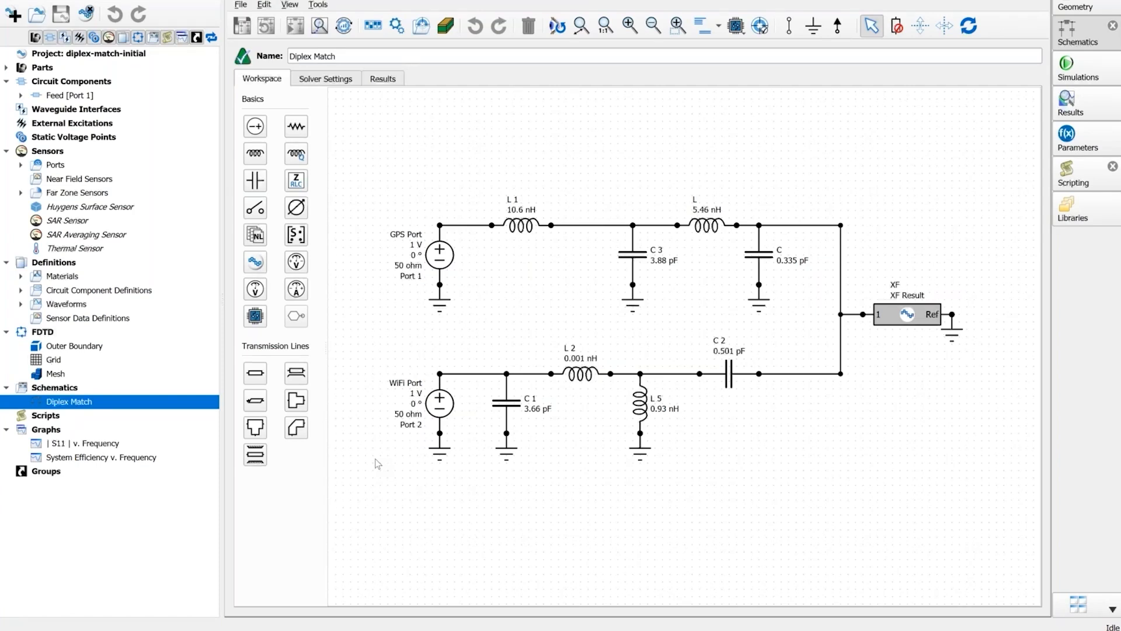
pyautogui.doubleClick(87, 444)
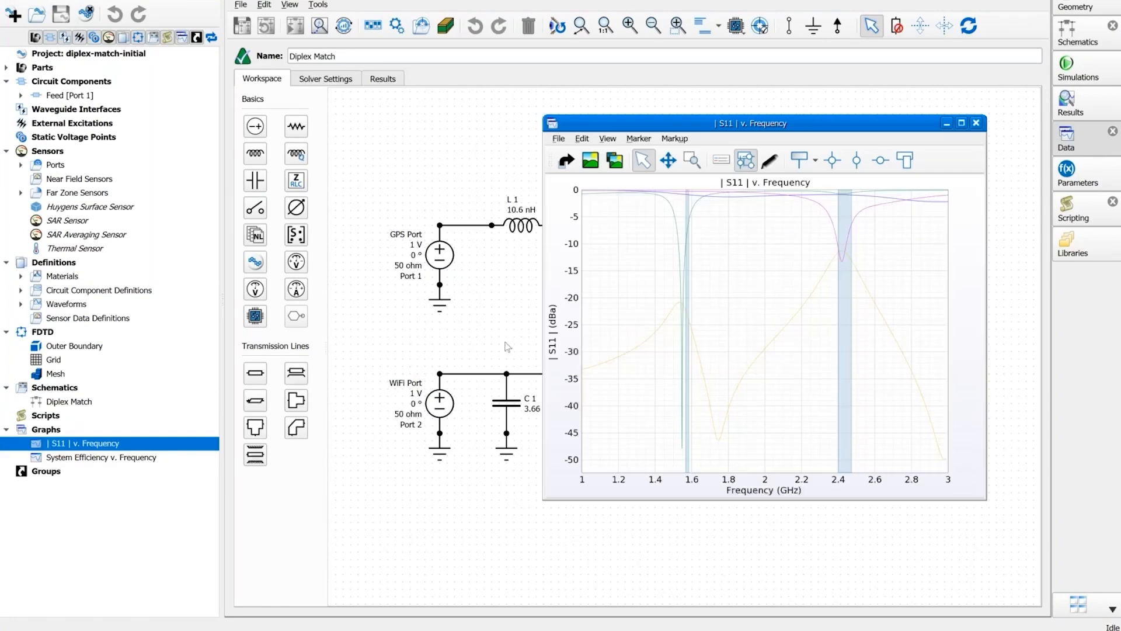
pyautogui.click(866, 198)
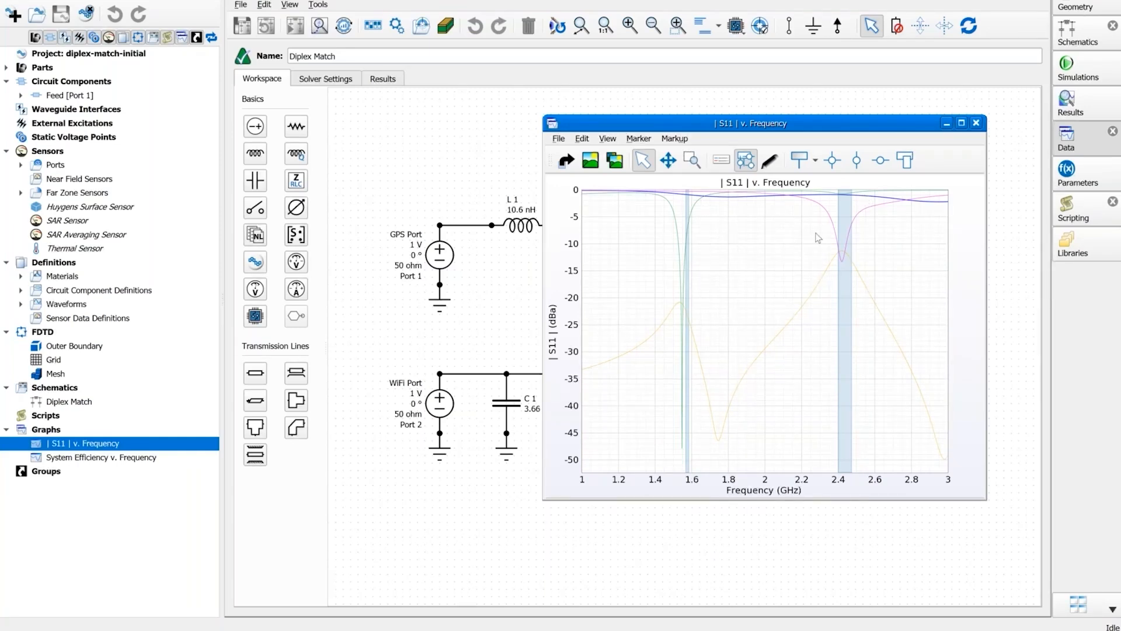
pyautogui.click(679, 250)
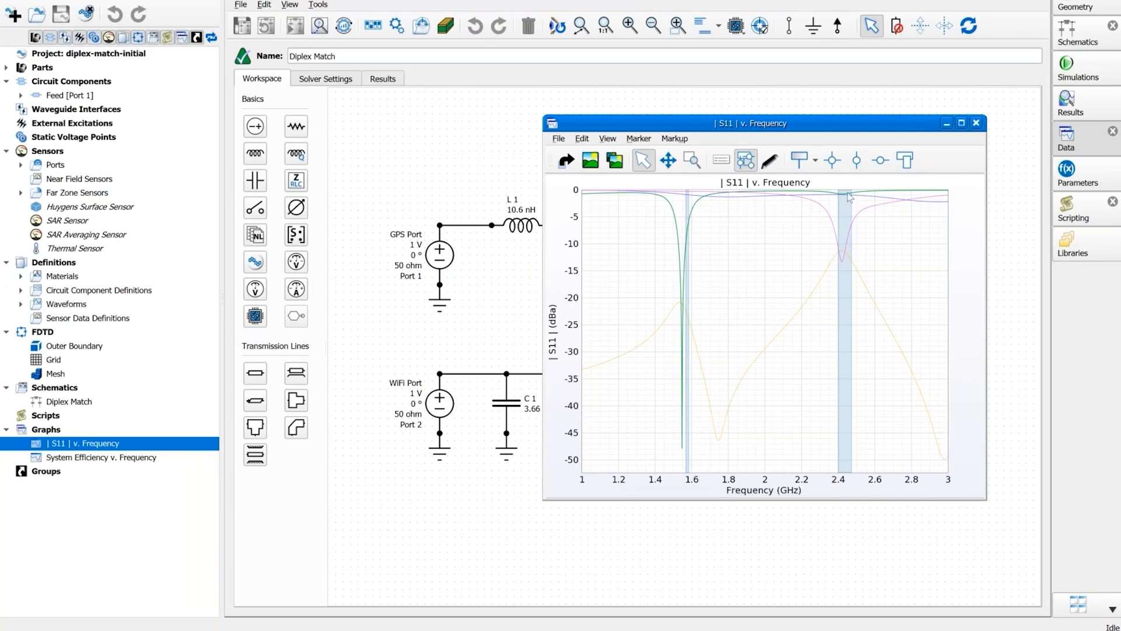
pyautogui.click(849, 240)
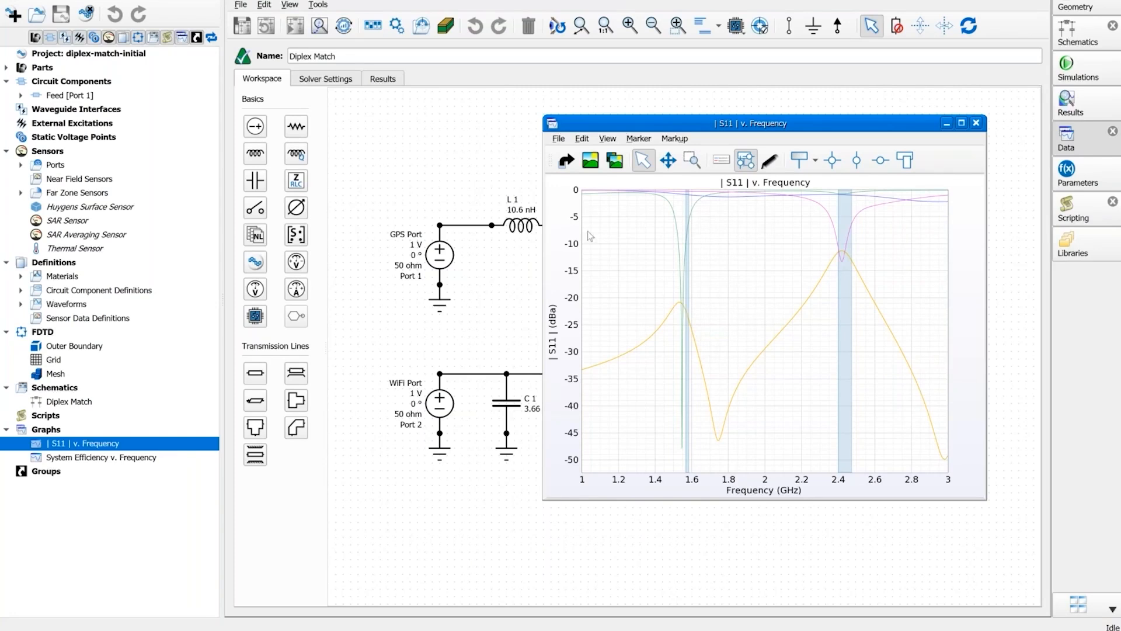
pyautogui.click(485, 154)
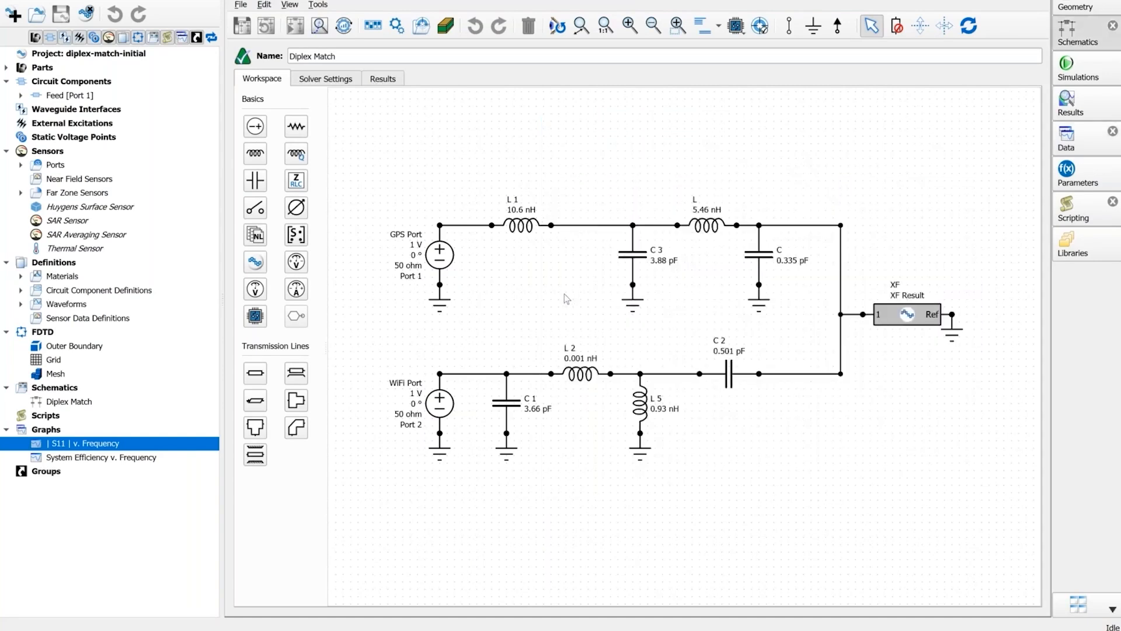
pyautogui.click(174, 464)
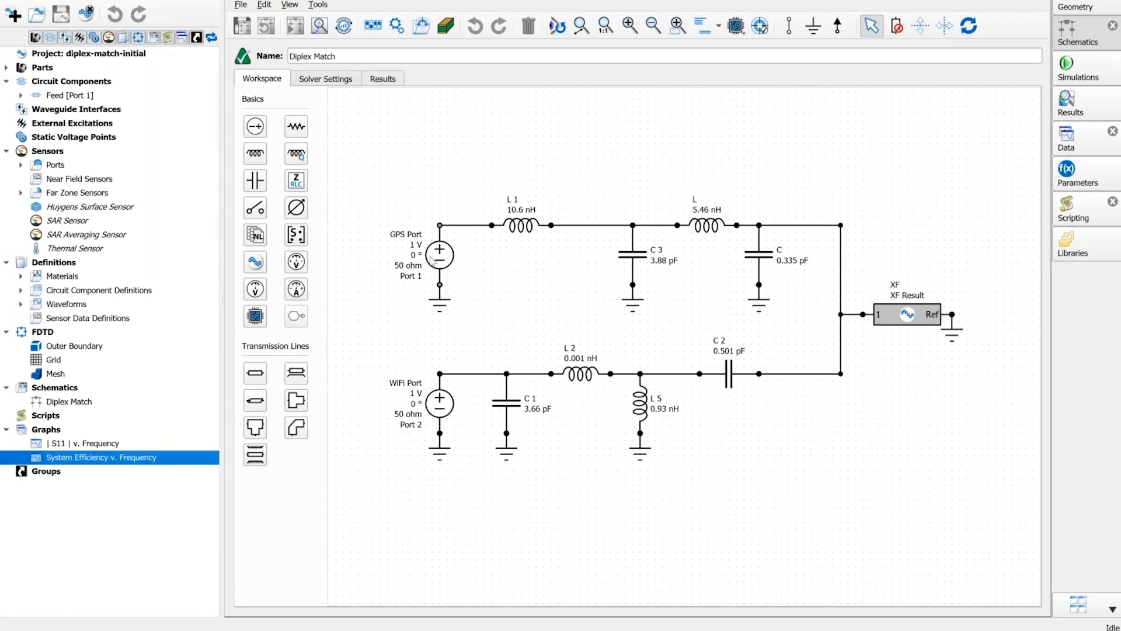
# Try deactivating the WiFi Port's voltage source in the Diplex Match schematic, and discard the edit.
pyautogui.click(444, 404)
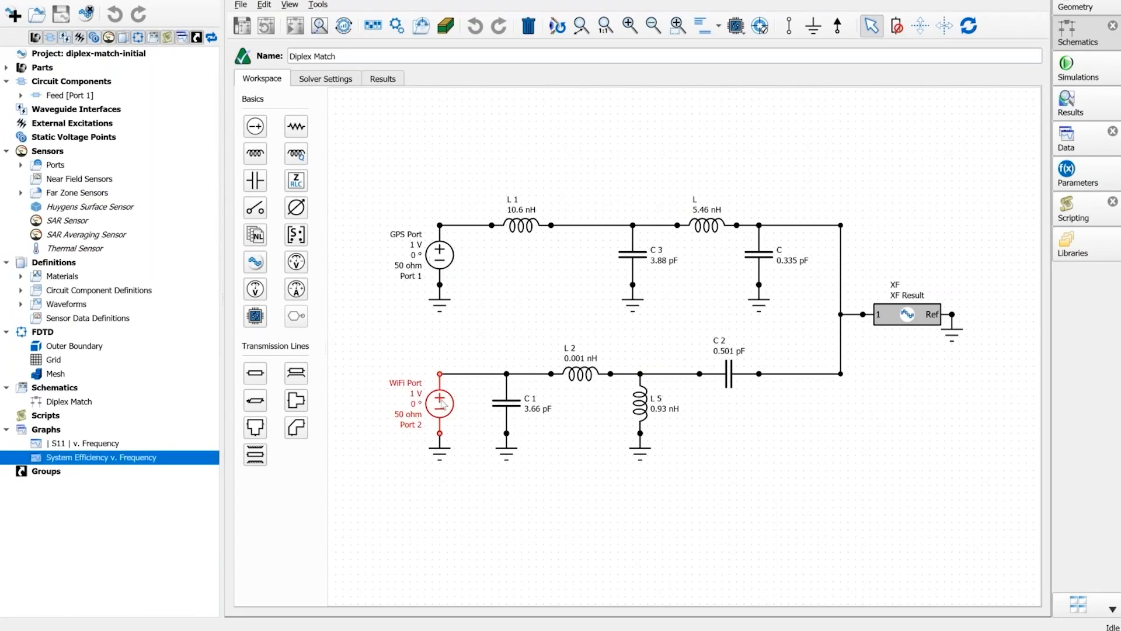
pyautogui.doubleClick(442, 403)
pyautogui.click(437, 483)
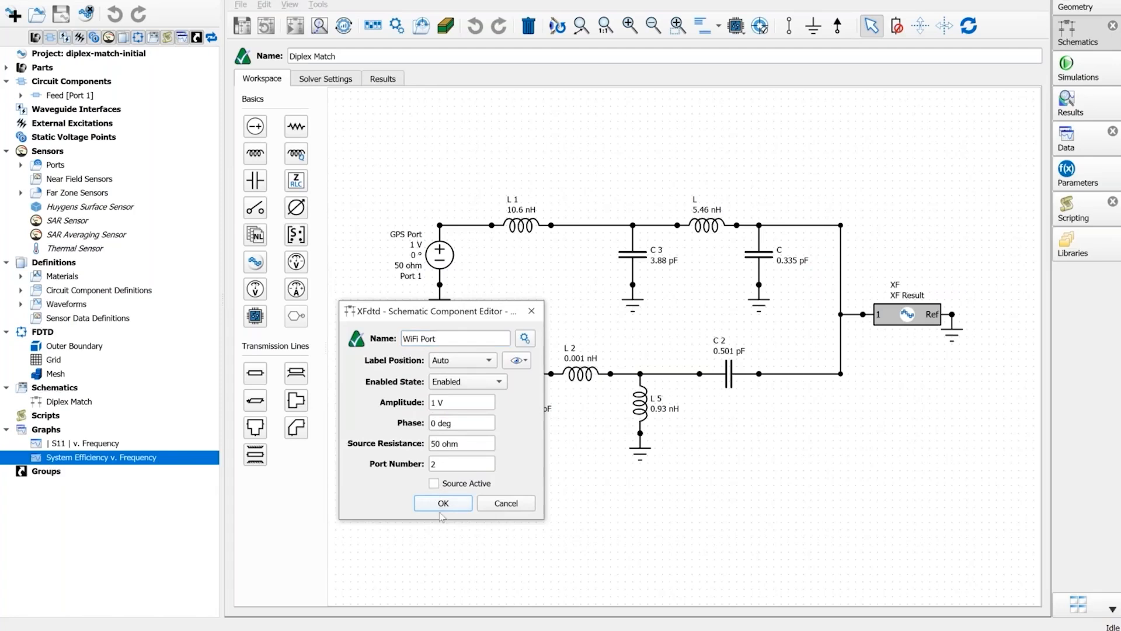
pyautogui.click(441, 504)
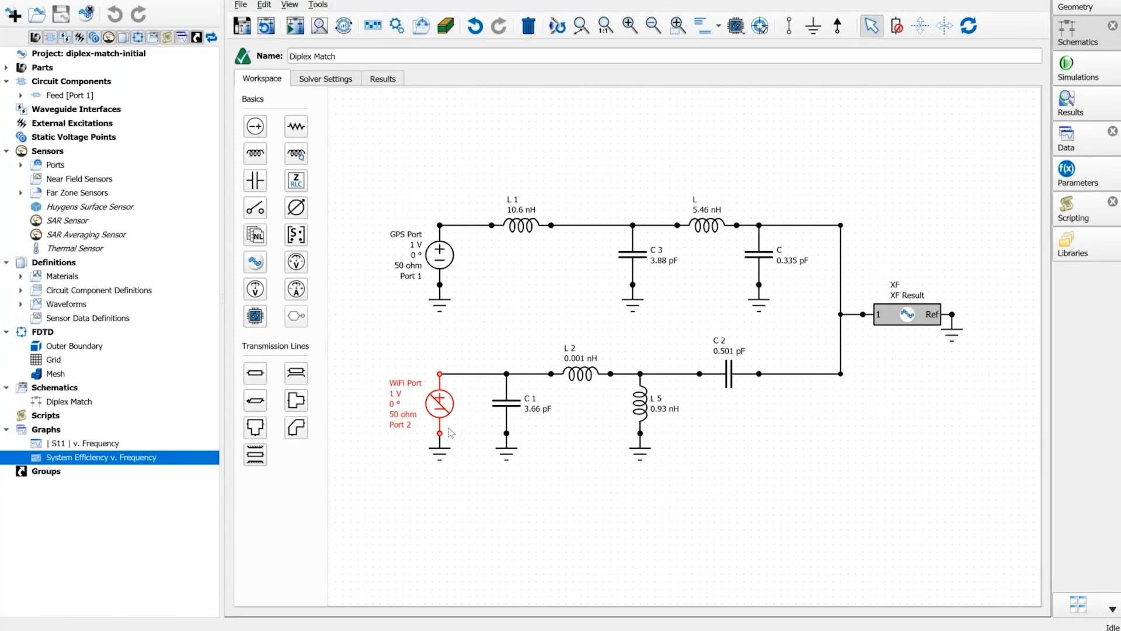
pyautogui.click(267, 26)
# Deactivate the GPS Port's voltage source and apply the edit to the Diplex Match schematic.
pyautogui.doubleClick(452, 256)
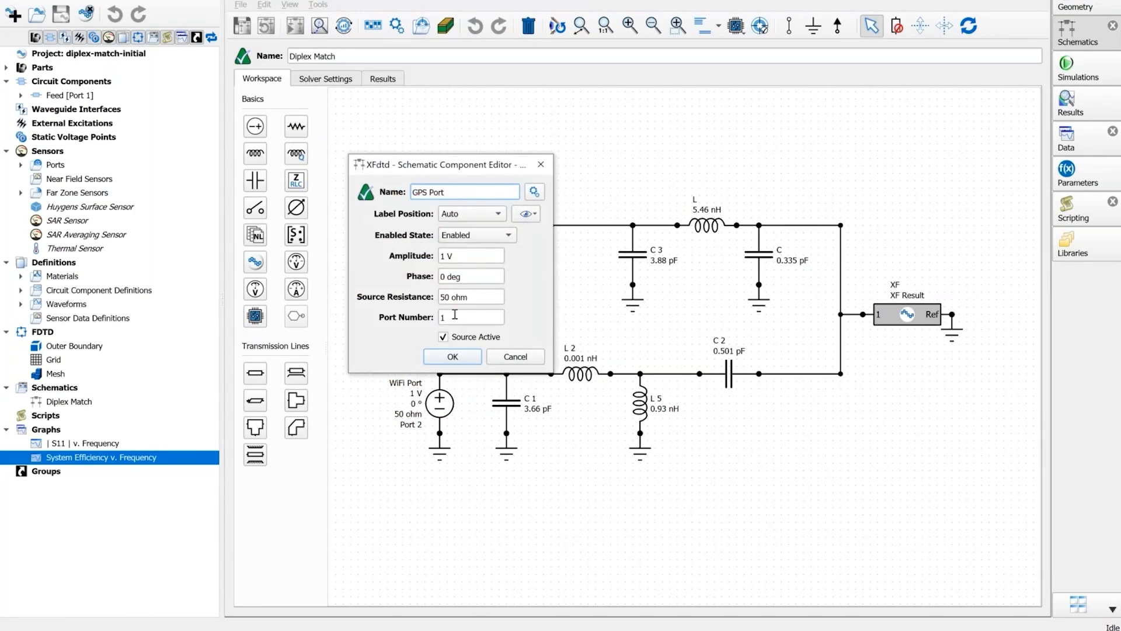
pyautogui.click(453, 356)
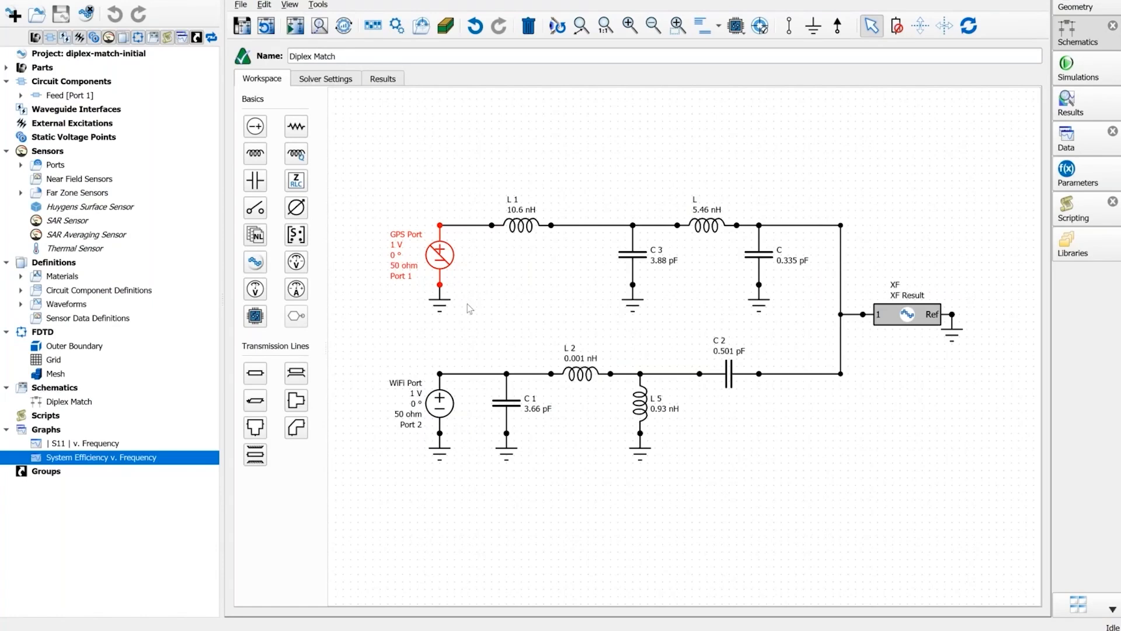
pyautogui.click(175, 465)
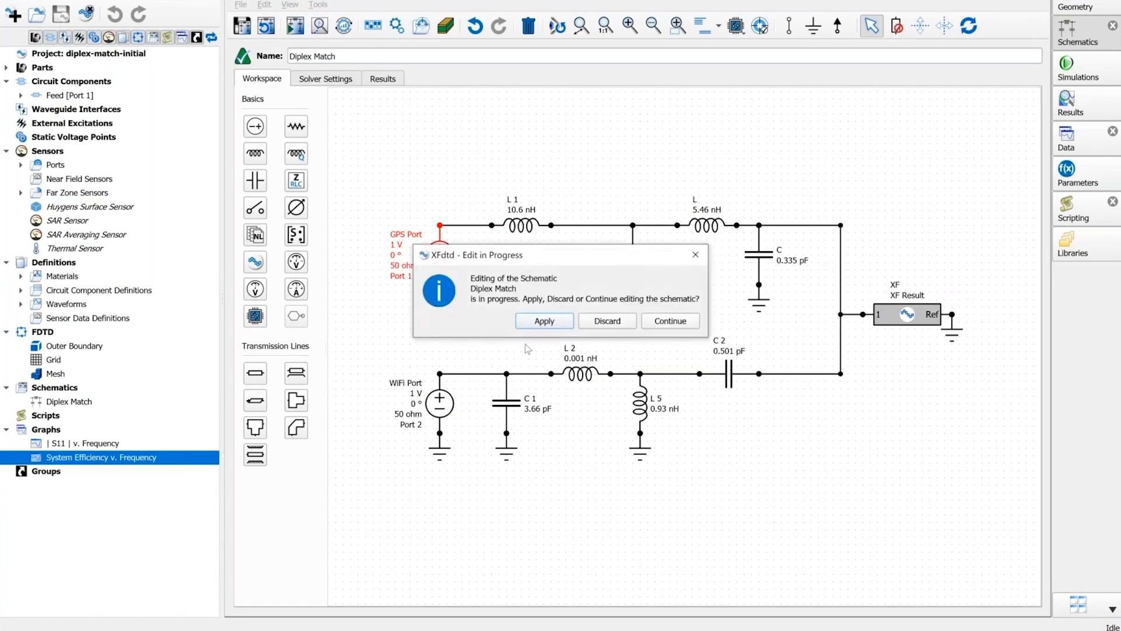
pyautogui.click(540, 322)
# Open the System Efficiency v. Frequency graph and run the analysis of the Diplex Match schematic.
pyautogui.doubleClick(36, 461)
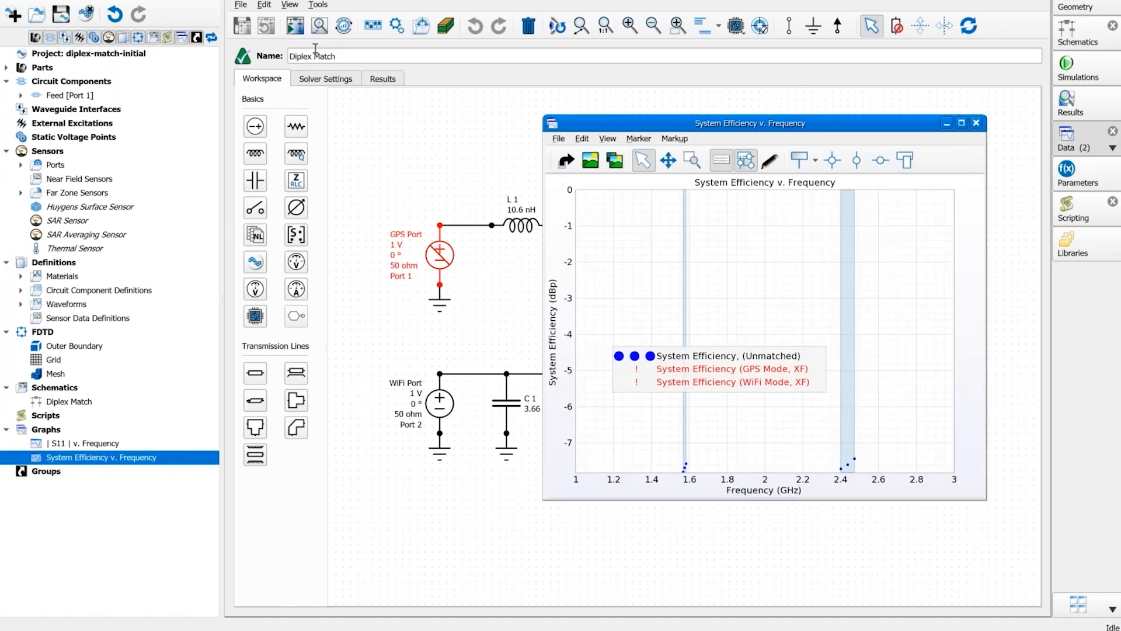
pyautogui.click(297, 29)
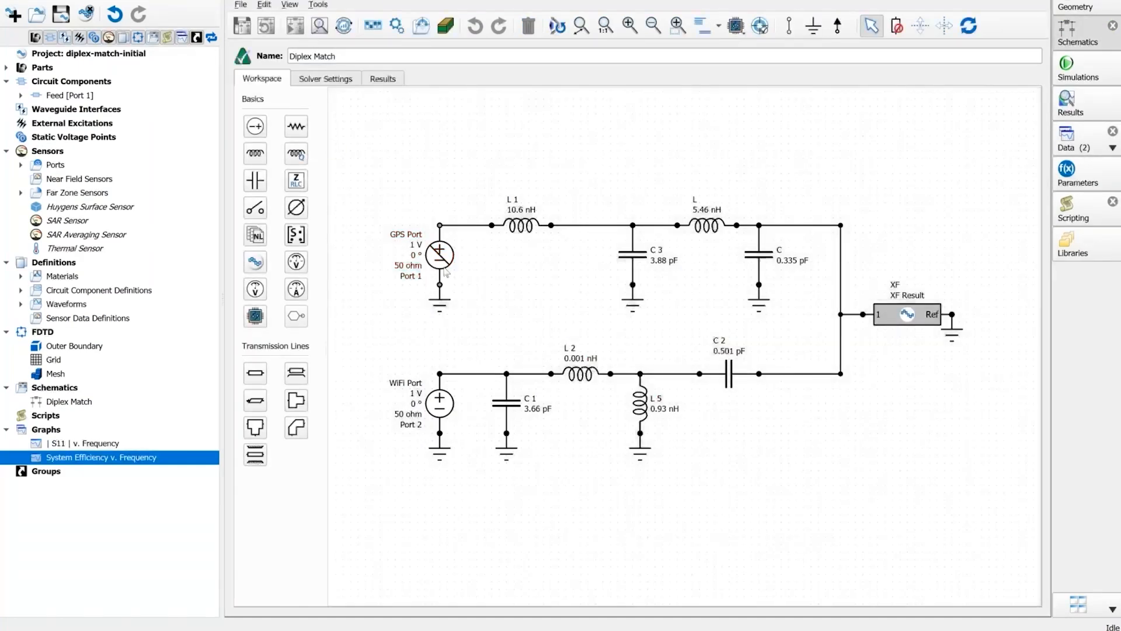
# Reactivate the GPS Port's voltage source and rerun the analysis of the Diplex Match schematic.
pyautogui.doubleClick(443, 257)
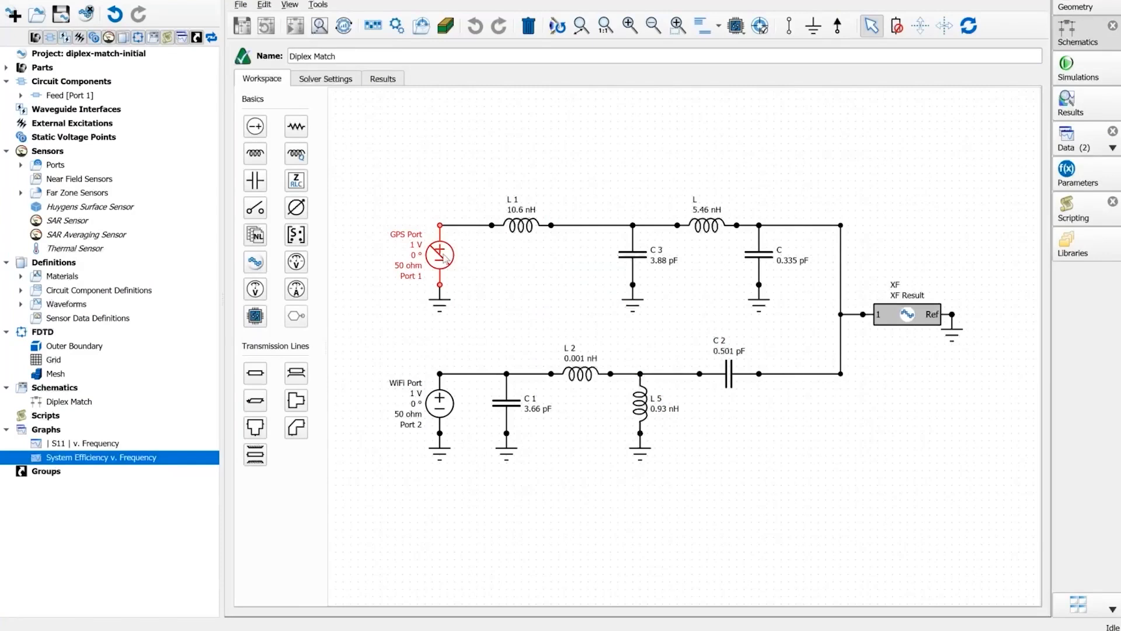
pyautogui.click(445, 359)
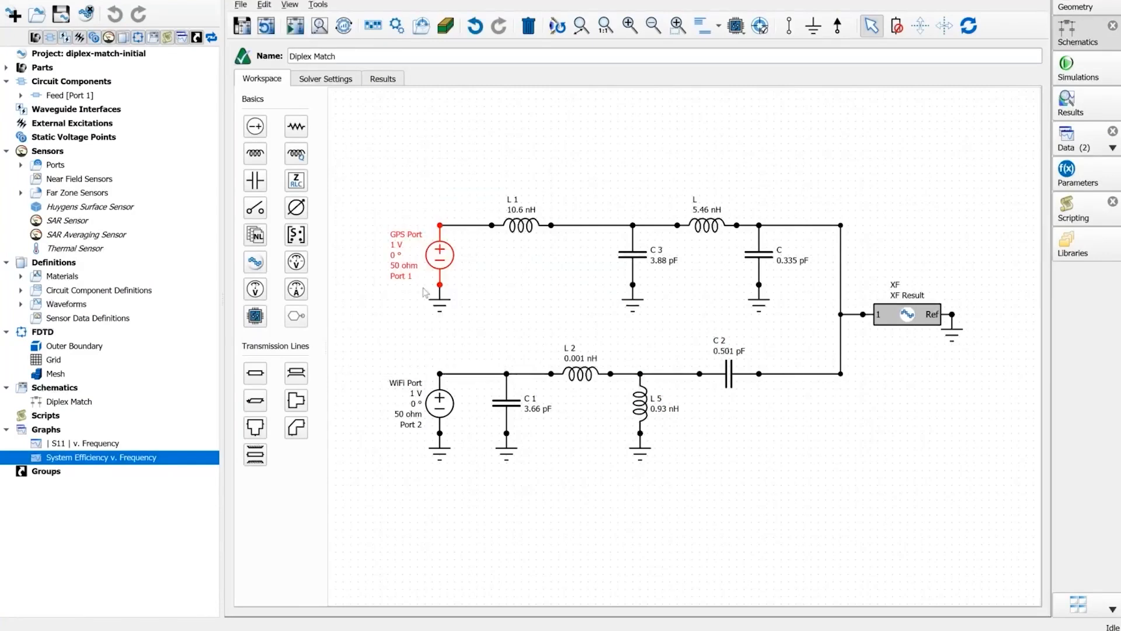
pyautogui.click(297, 29)
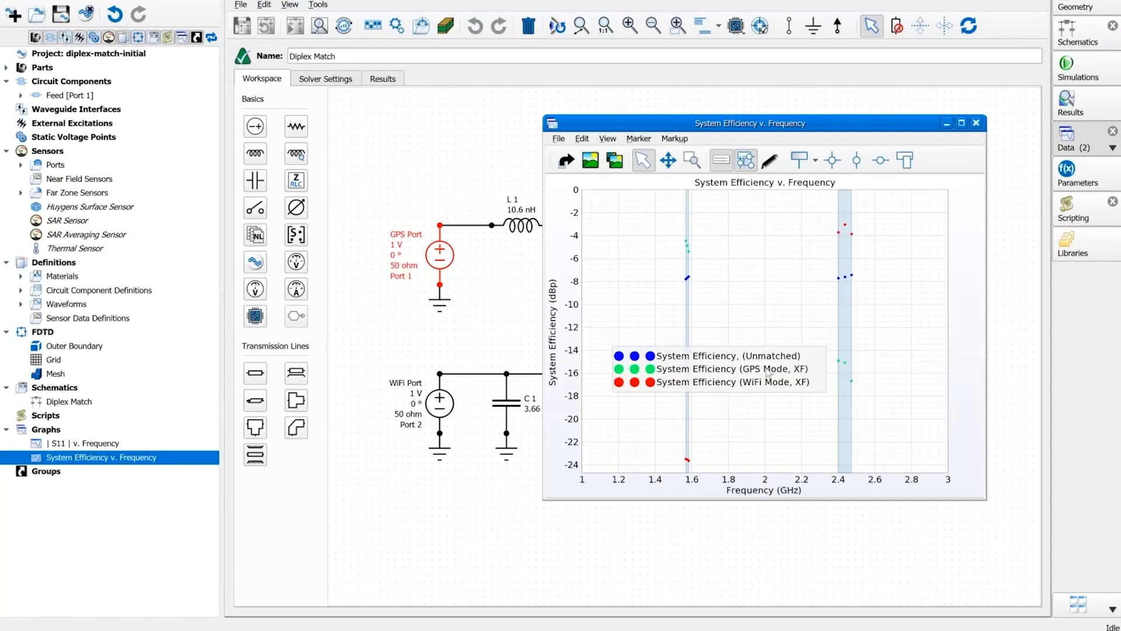
# Compare the Unmatched, GPS Mode and WiFi Mode results in the System Efficiency v. Frequency graph, and close the graph.
pyautogui.click(689, 279)
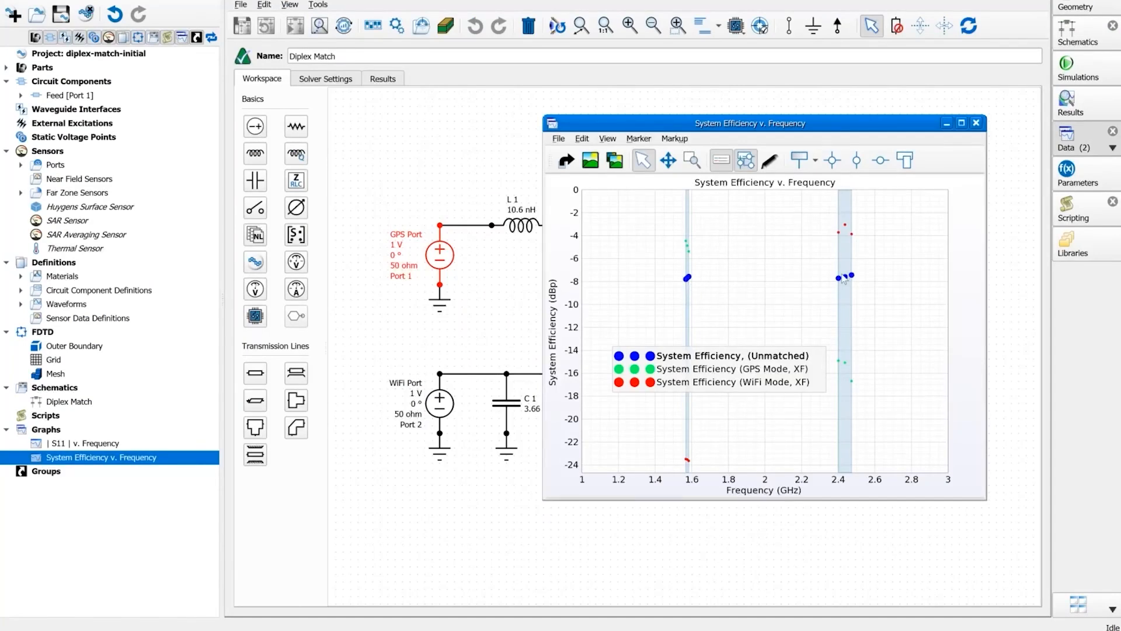
pyautogui.click(689, 252)
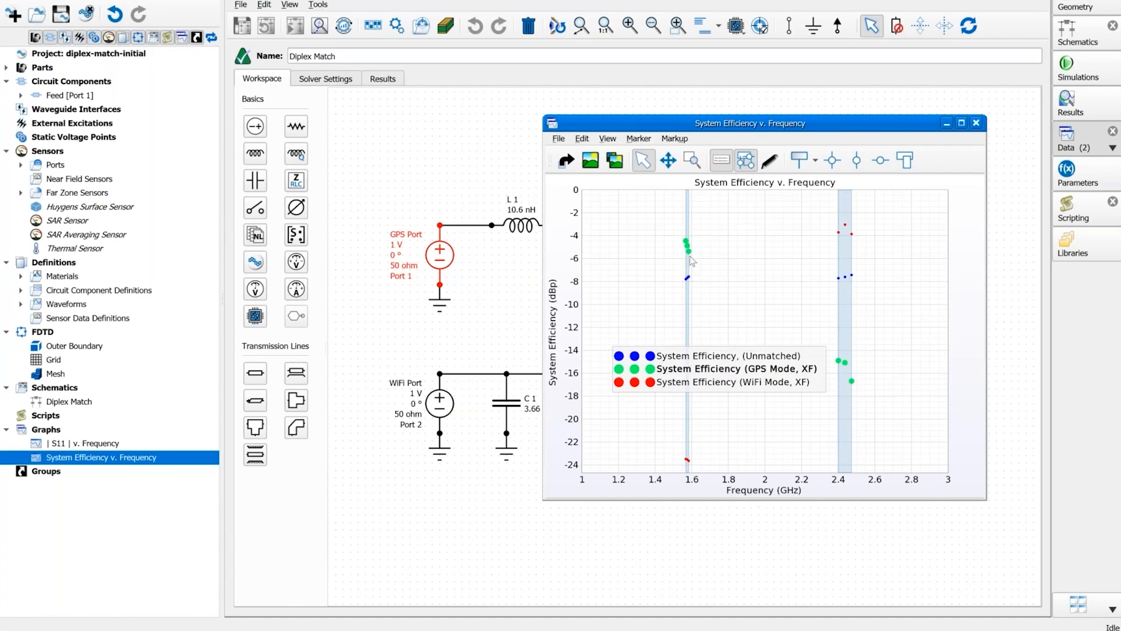
pyautogui.click(851, 234)
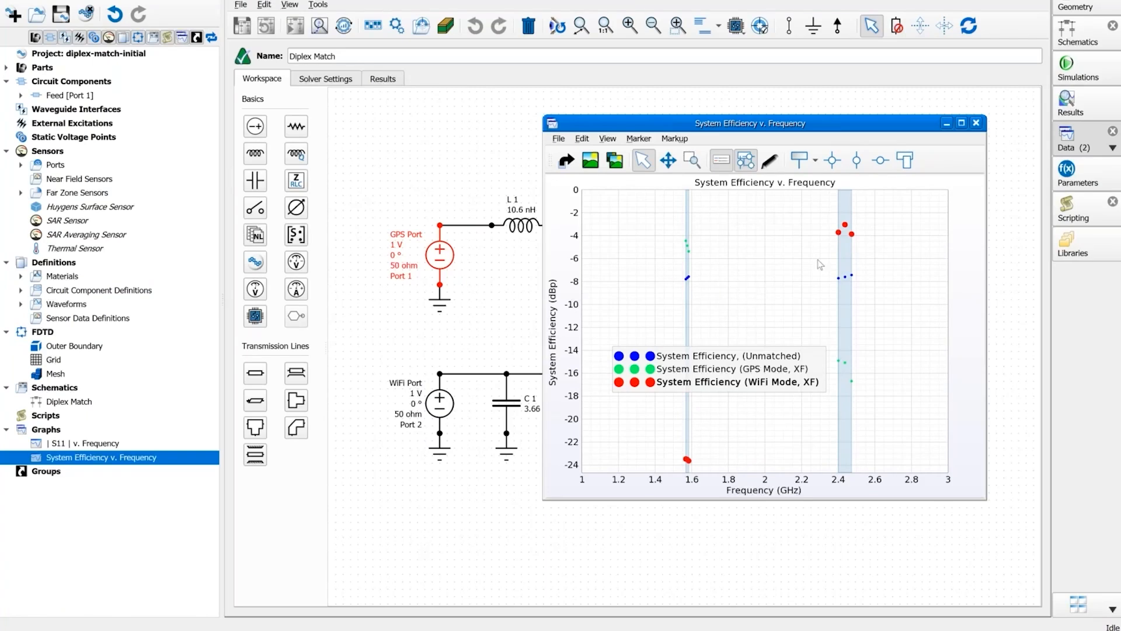
pyautogui.click(977, 123)
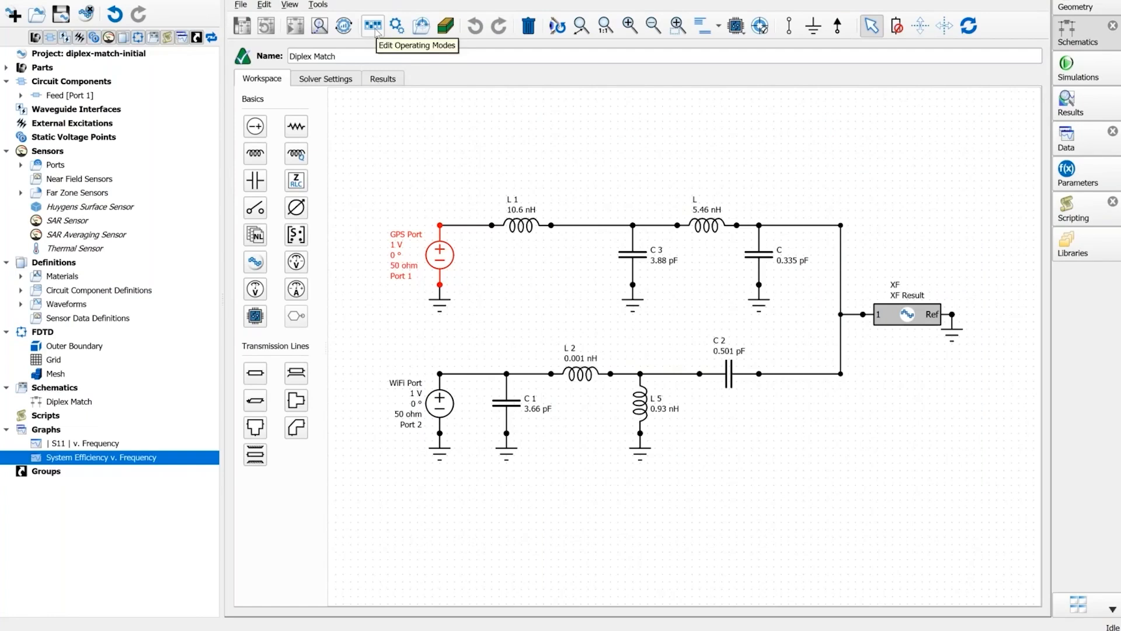
# Examine the detailed port source settings of the schematic's GPS Mode and WiFi Mode operating modes.
pyautogui.click(376, 32)
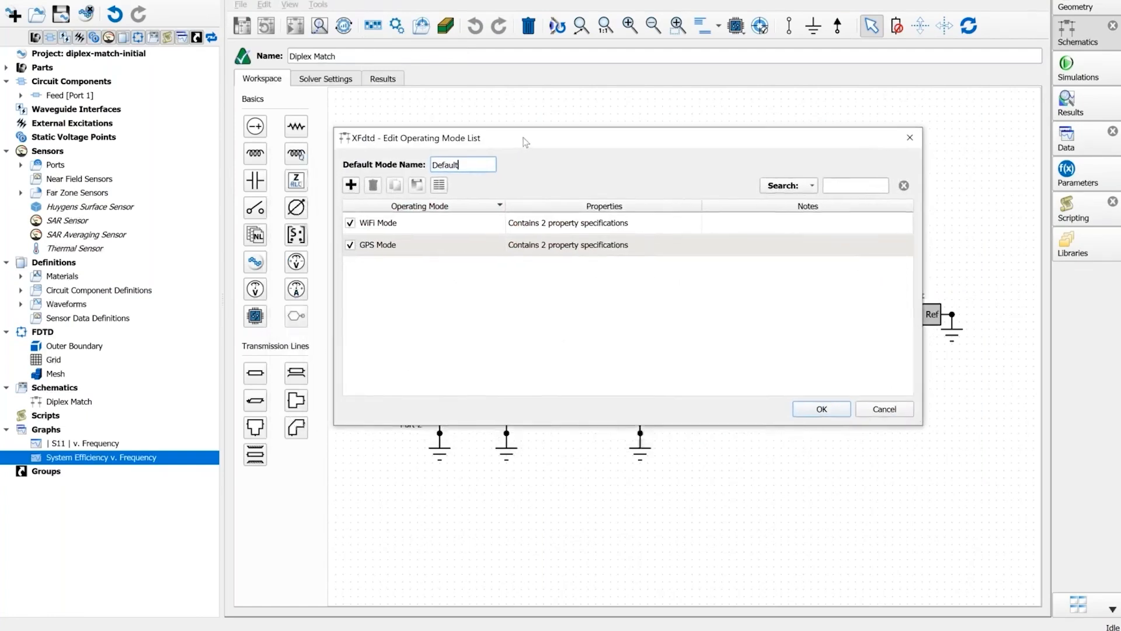
pyautogui.moveTo(526, 142); pyautogui.dragTo(542, 135)
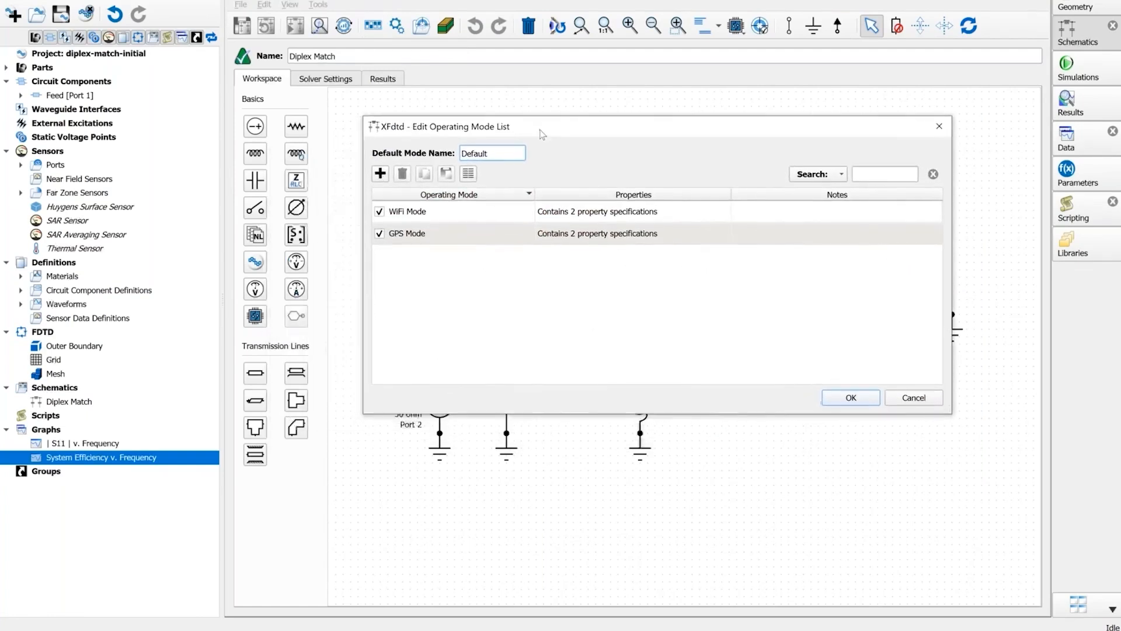
pyautogui.click(444, 214)
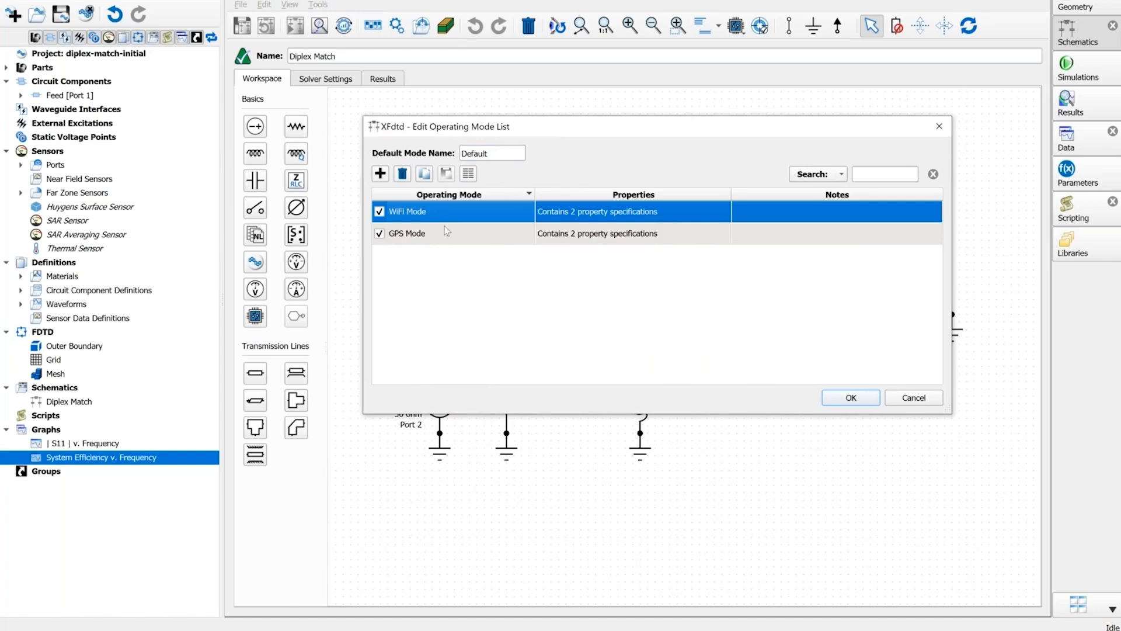
pyautogui.click(447, 235)
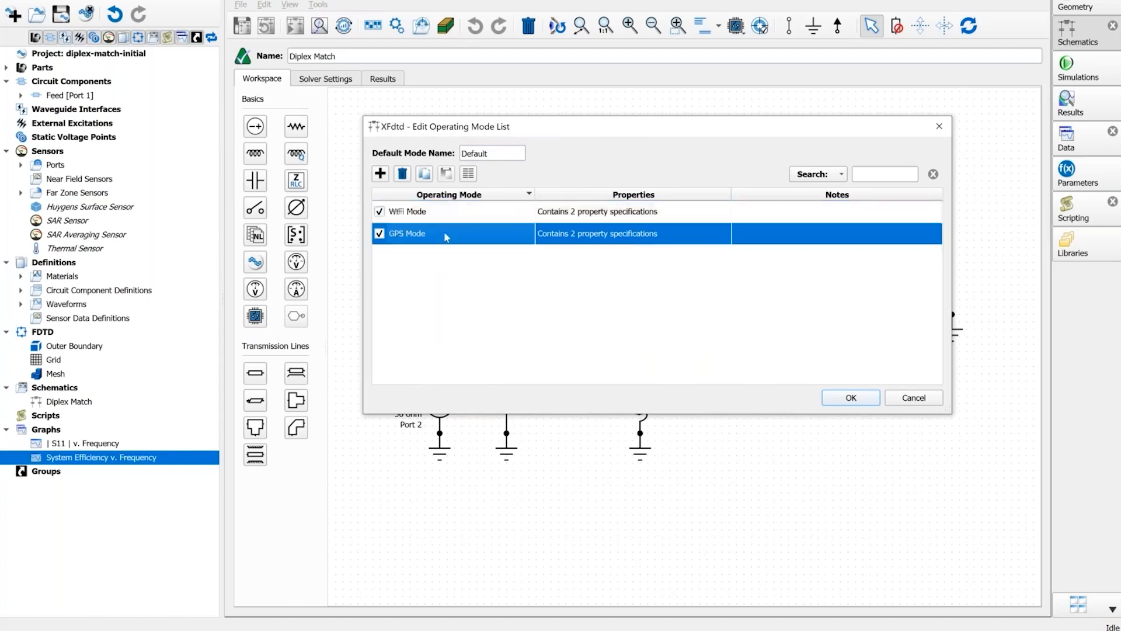
pyautogui.click(469, 175)
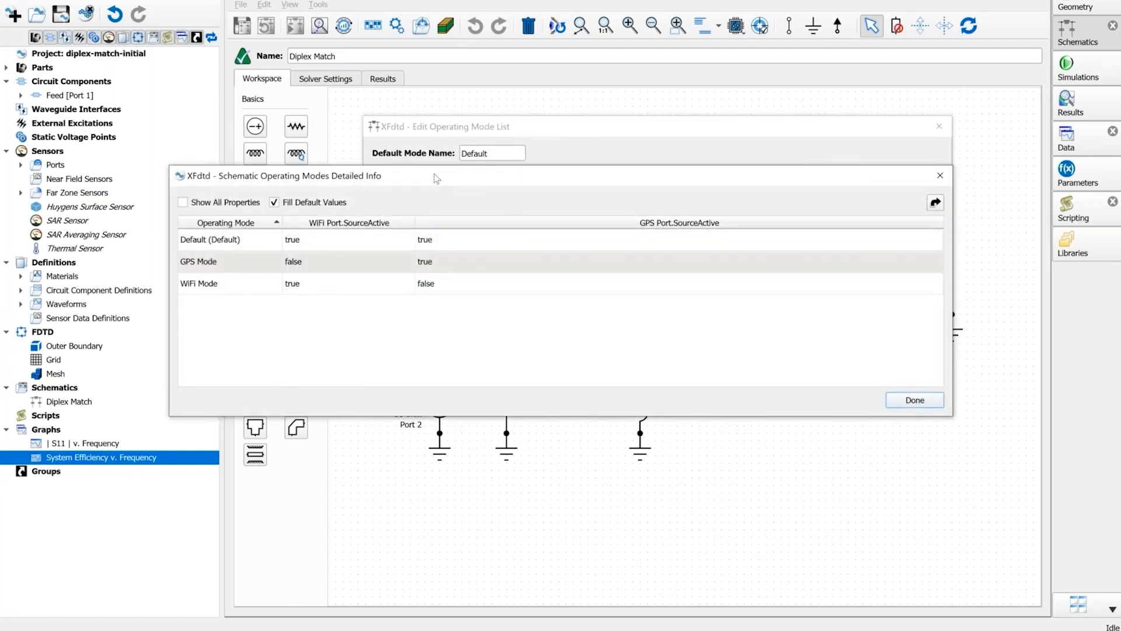
pyautogui.moveTo(433, 174); pyautogui.dragTo(423, 188)
pyautogui.click(190, 279)
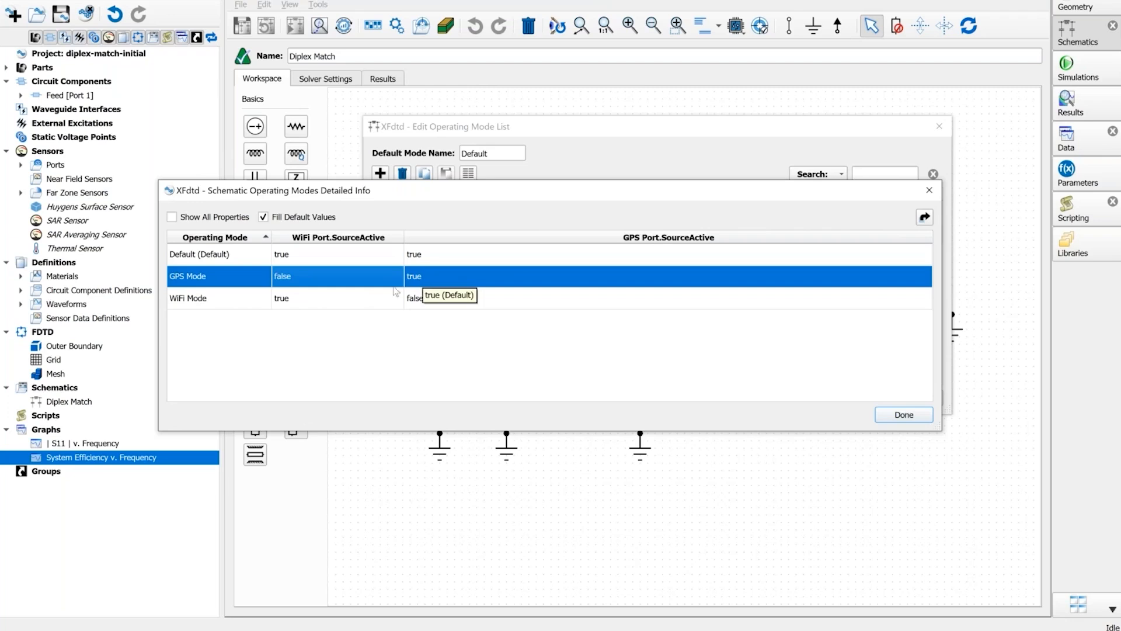
pyautogui.click(345, 305)
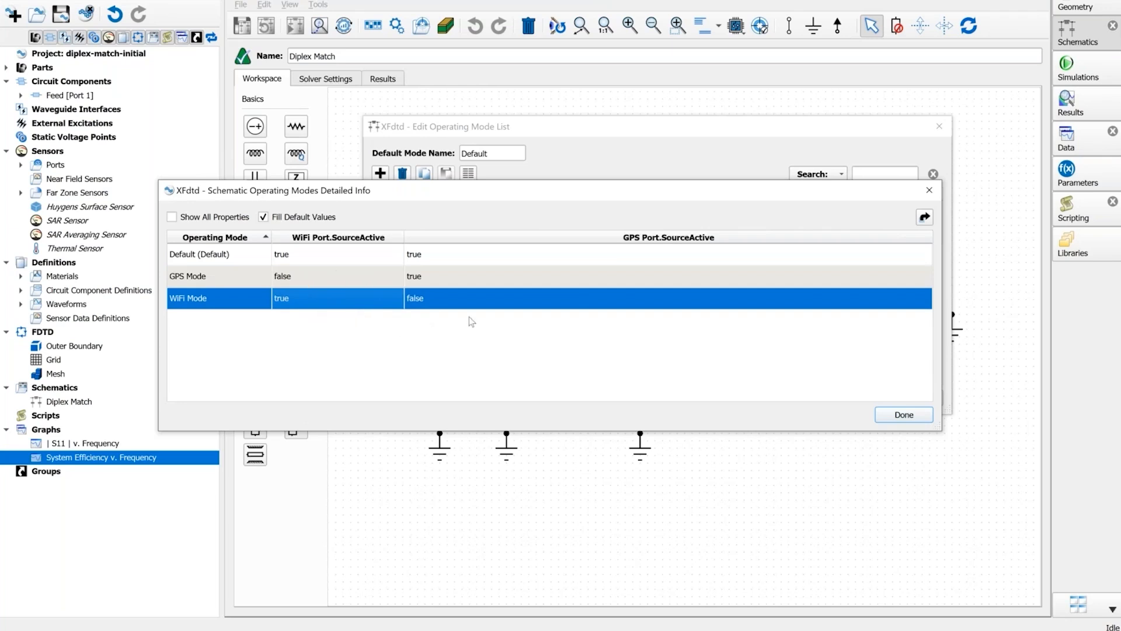
pyautogui.click(902, 414)
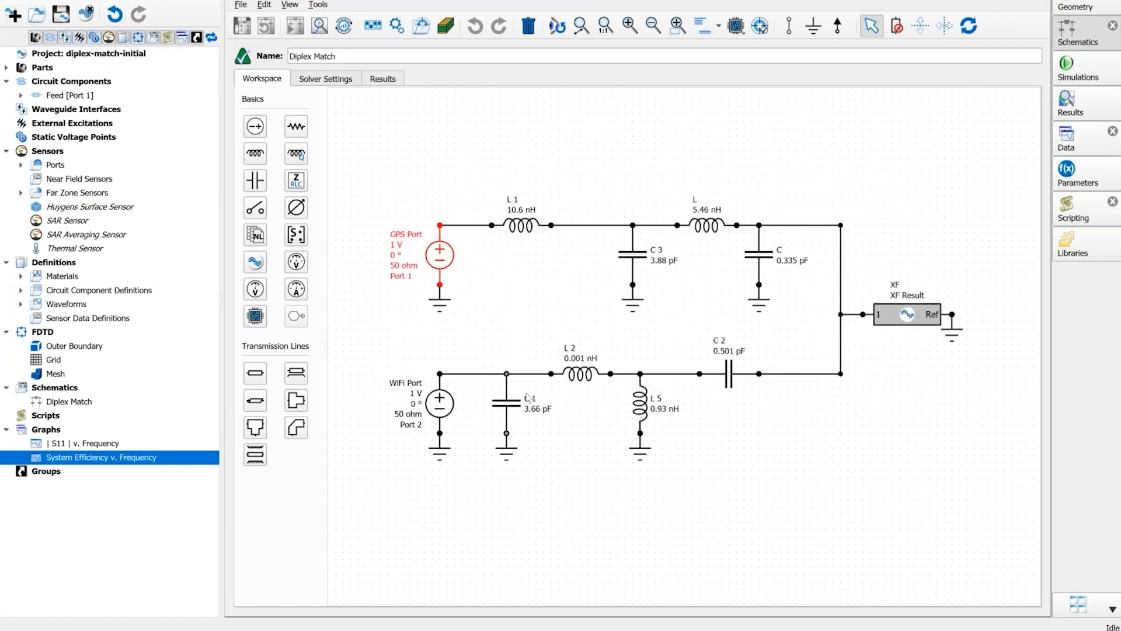
# Filter the schematic's results to System Efficiency for the GPS Mode and WiFi Mode operating modes.
pyautogui.click(378, 85)
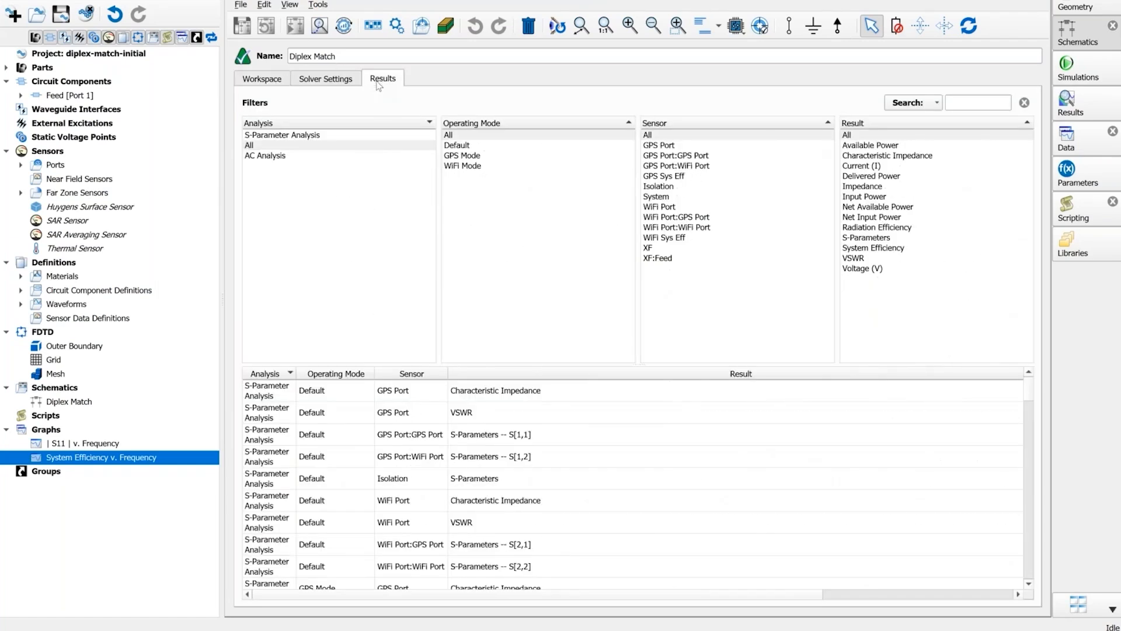
pyautogui.click(473, 156)
pyautogui.keyDown('ctrl'); pyautogui.click(473, 166); pyautogui.keyUp('ctrl')
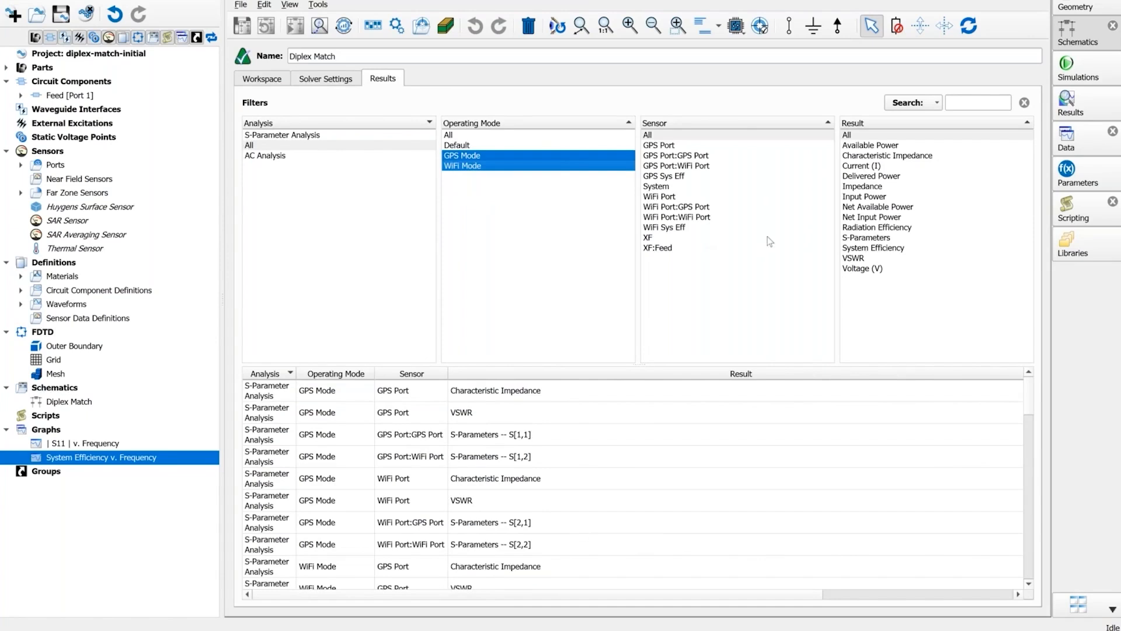
pyautogui.click(872, 250)
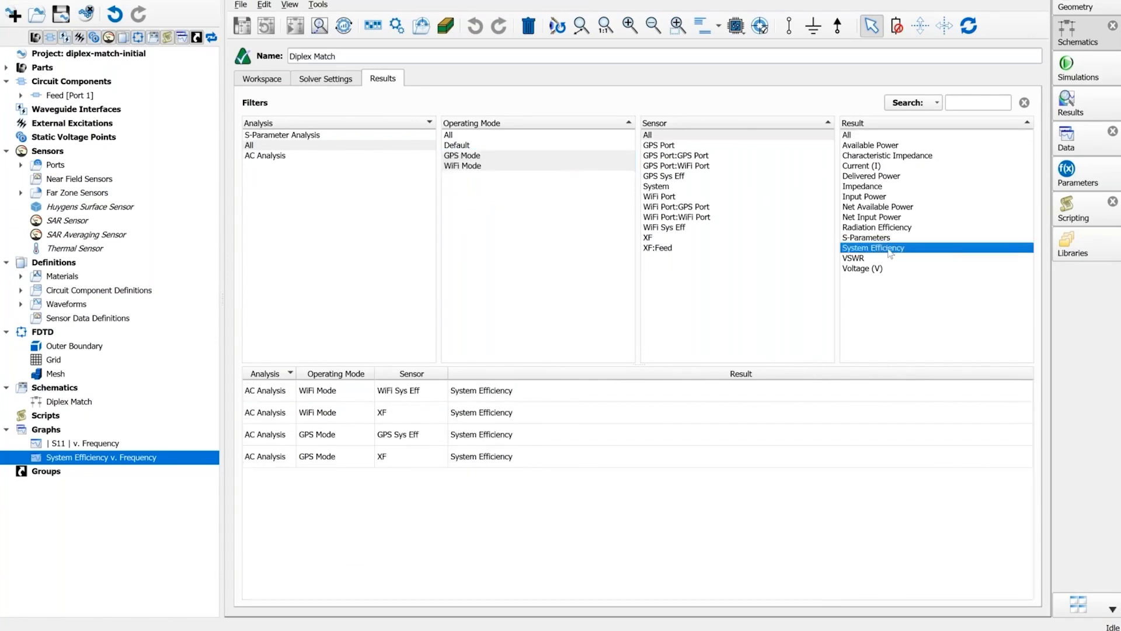
# Highlight the WiFi Sys Eff and GPS Sys Eff sensors' System Efficiency results, and return to the schematic's circuit to look at inductor L 1.
pyautogui.click(428, 391)
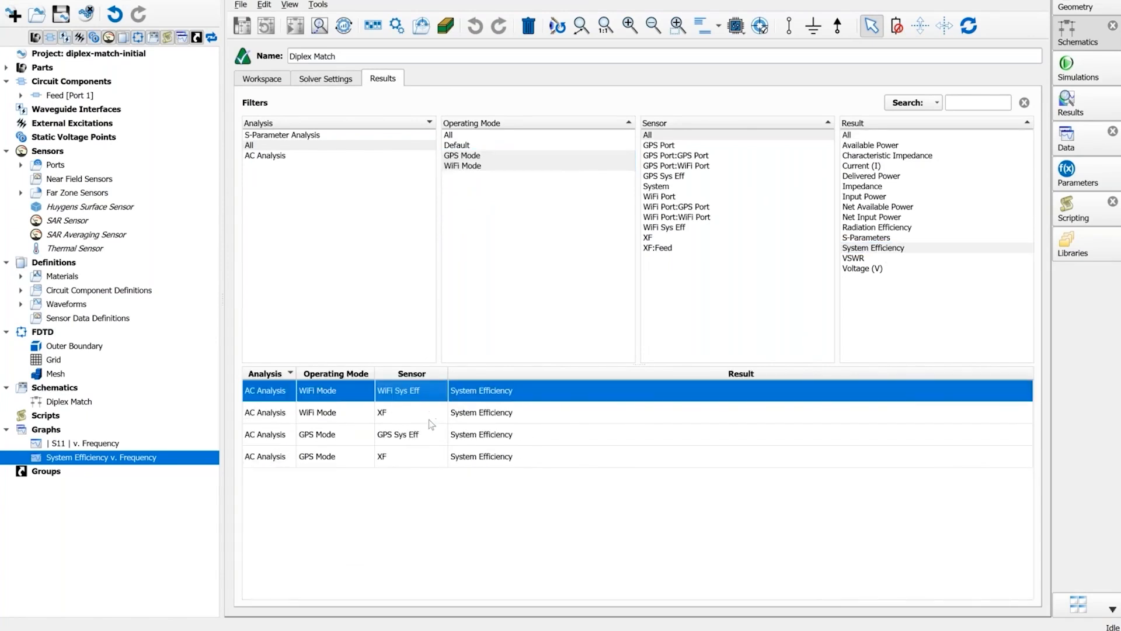
pyautogui.keyDown('ctrl'); pyautogui.click(429, 435); pyautogui.keyUp('ctrl')
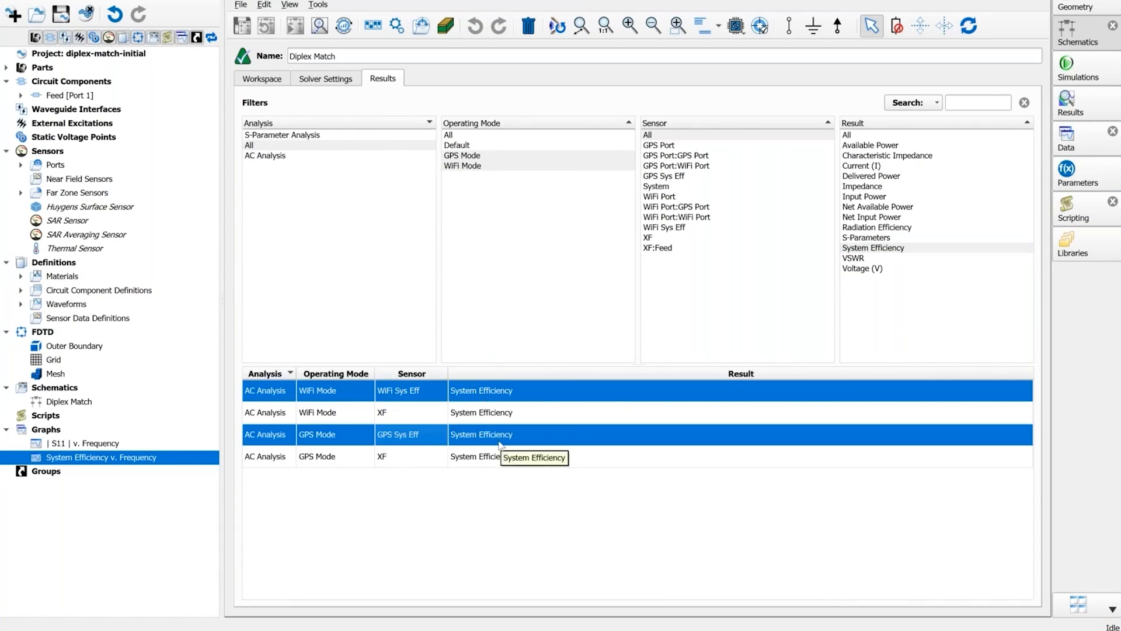
pyautogui.click(273, 84)
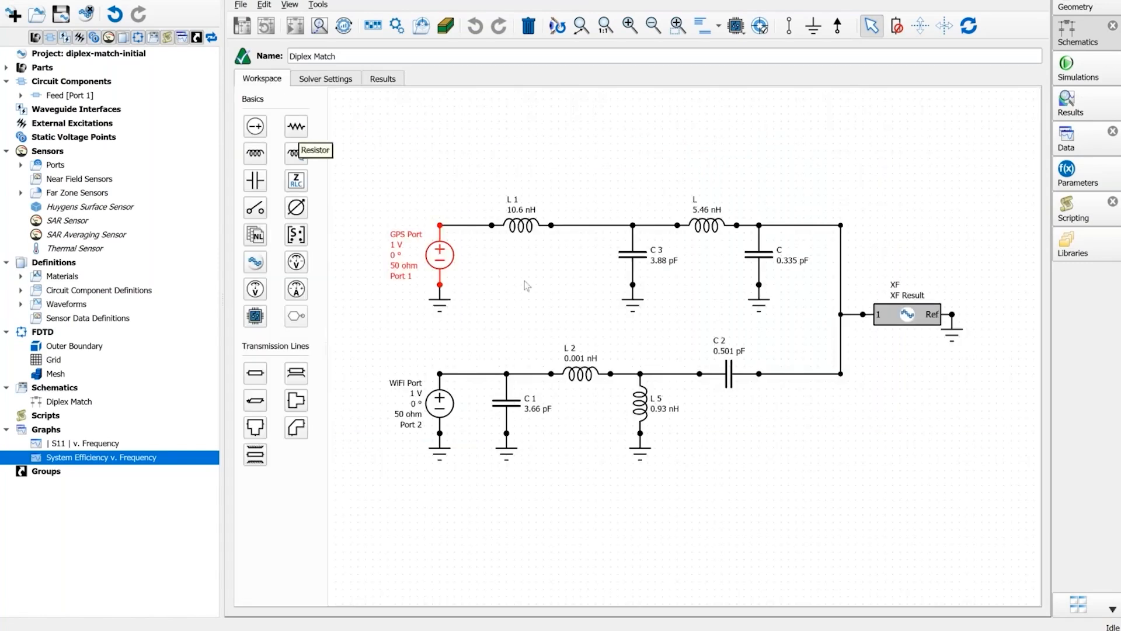
pyautogui.click(531, 227)
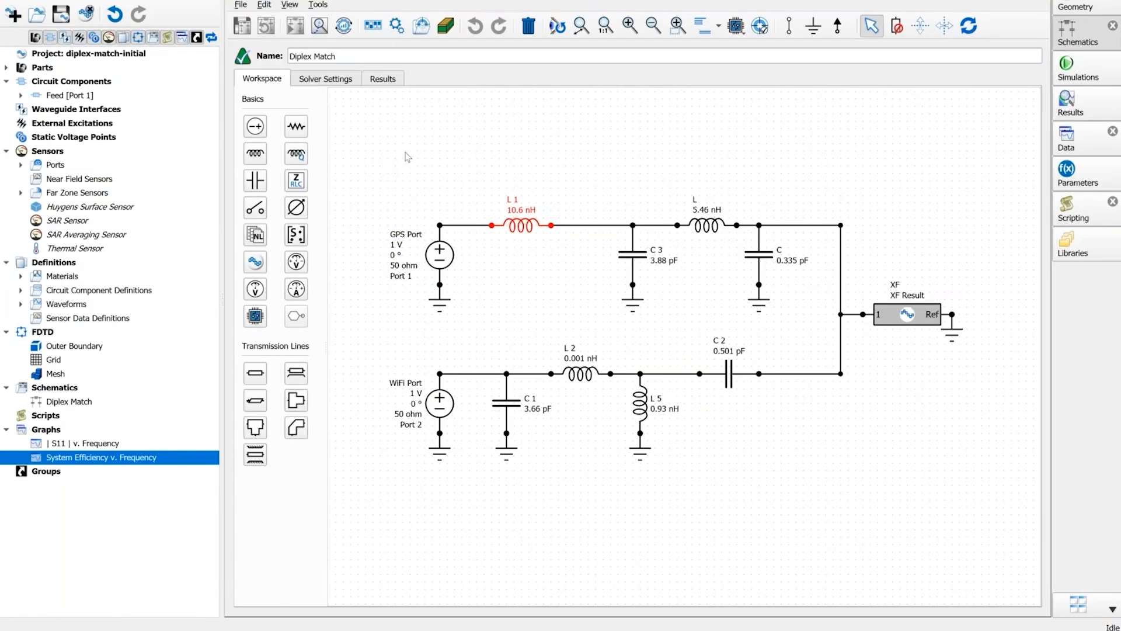
pyautogui.click(505, 290)
# Review the quantity settings of the WiFi Sys Eff, GPS Sys Eff and Isolation design goals, and show the Design Goal Report.
pyautogui.click(421, 29)
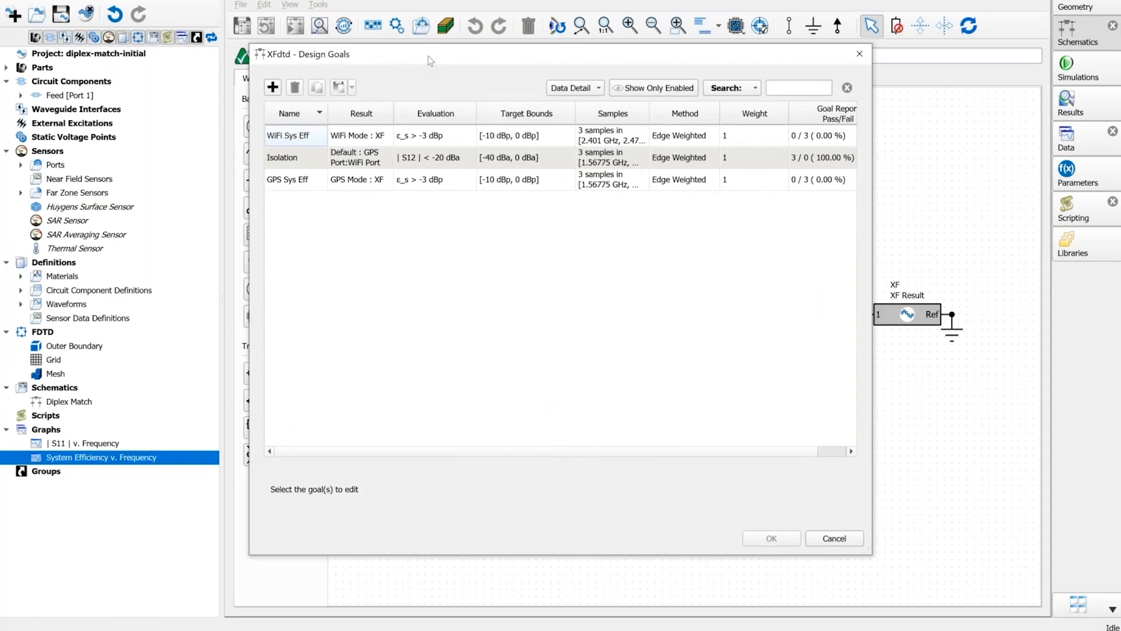
pyautogui.click(311, 135)
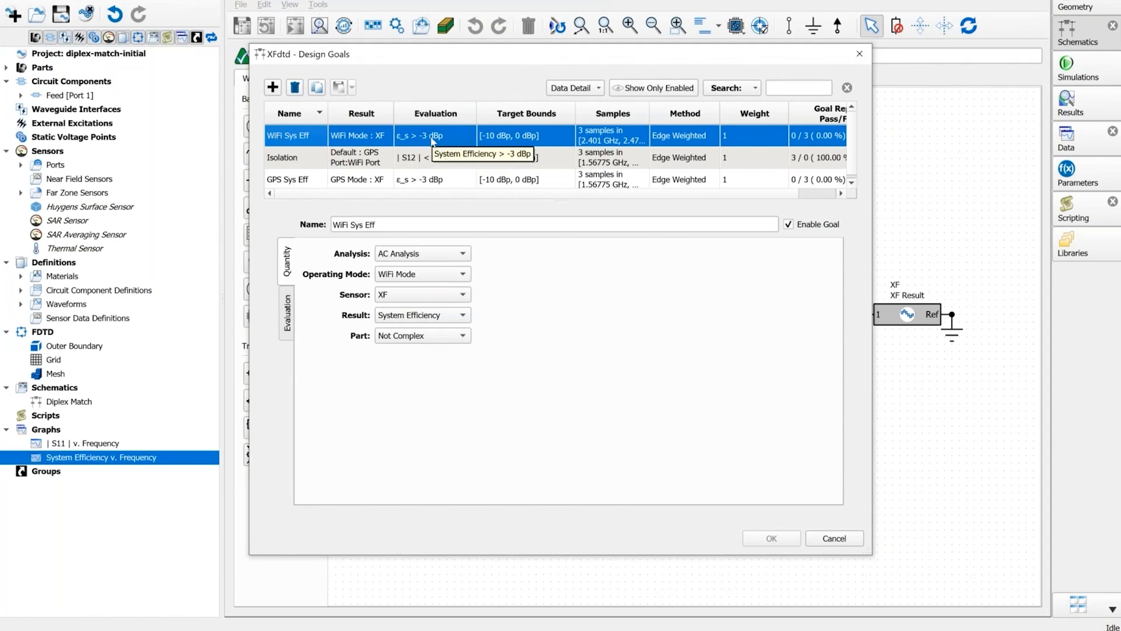
pyautogui.click(310, 183)
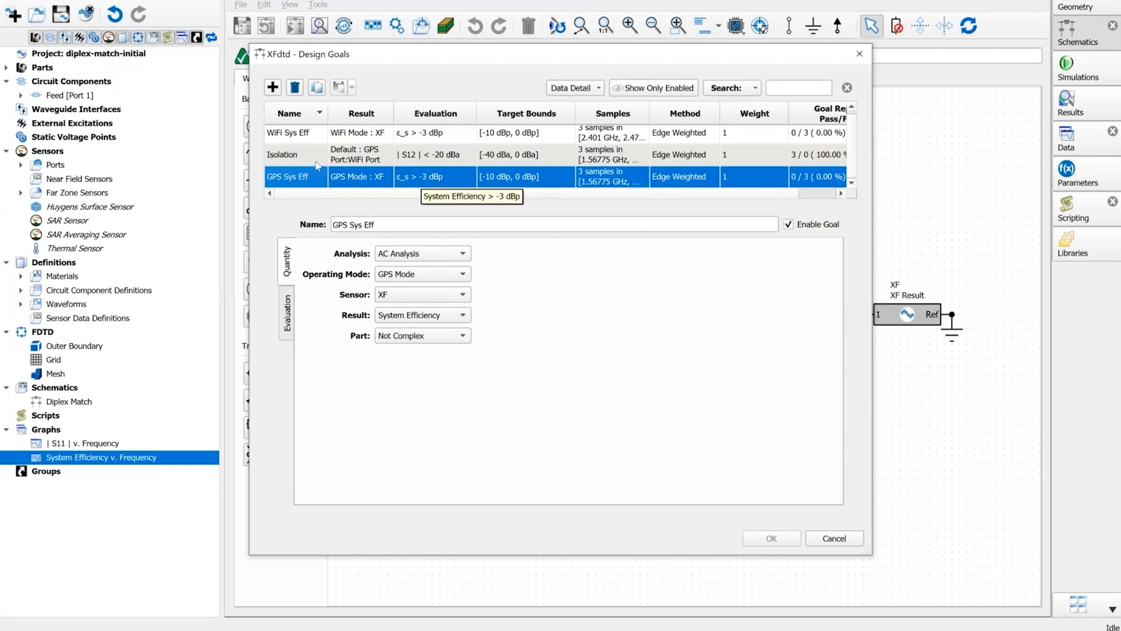
pyautogui.click(317, 165)
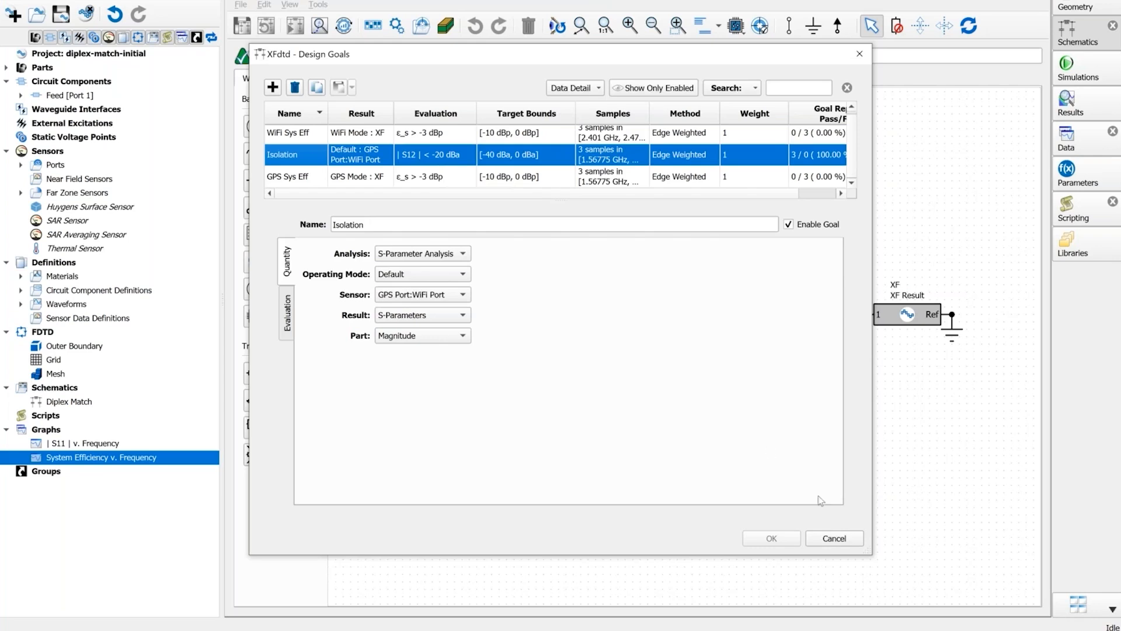
pyautogui.click(835, 538)
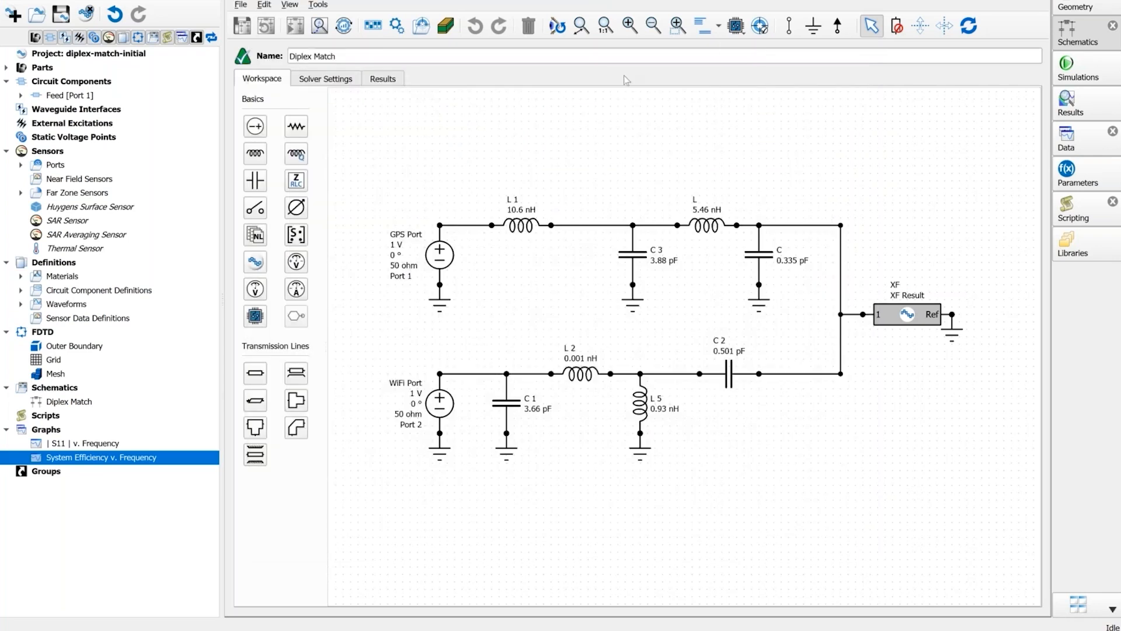
pyautogui.click(760, 25)
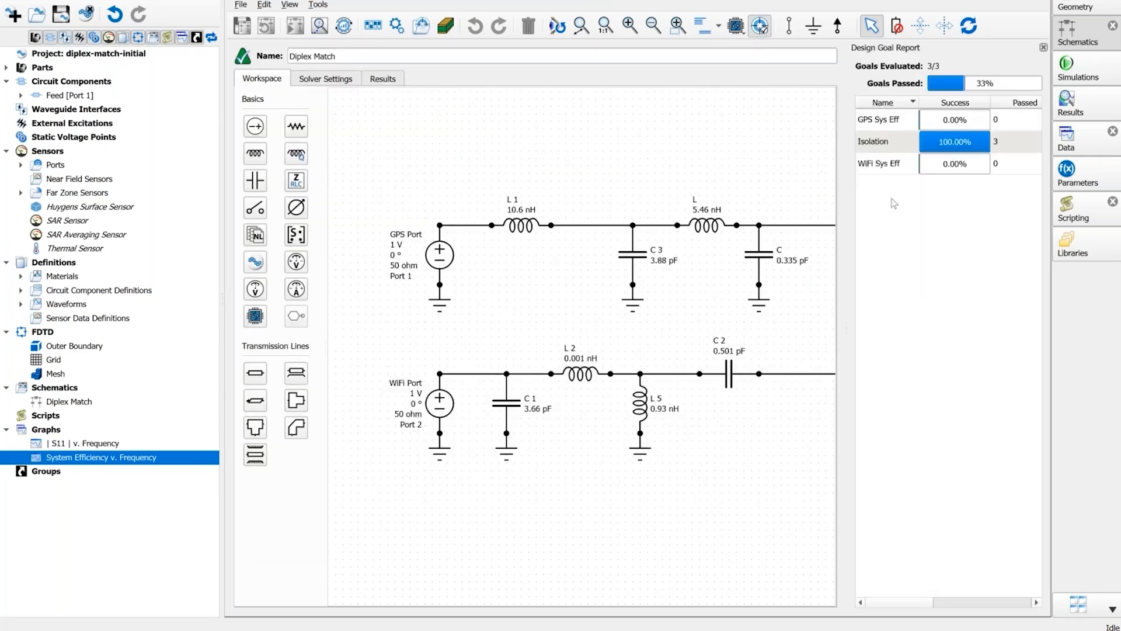